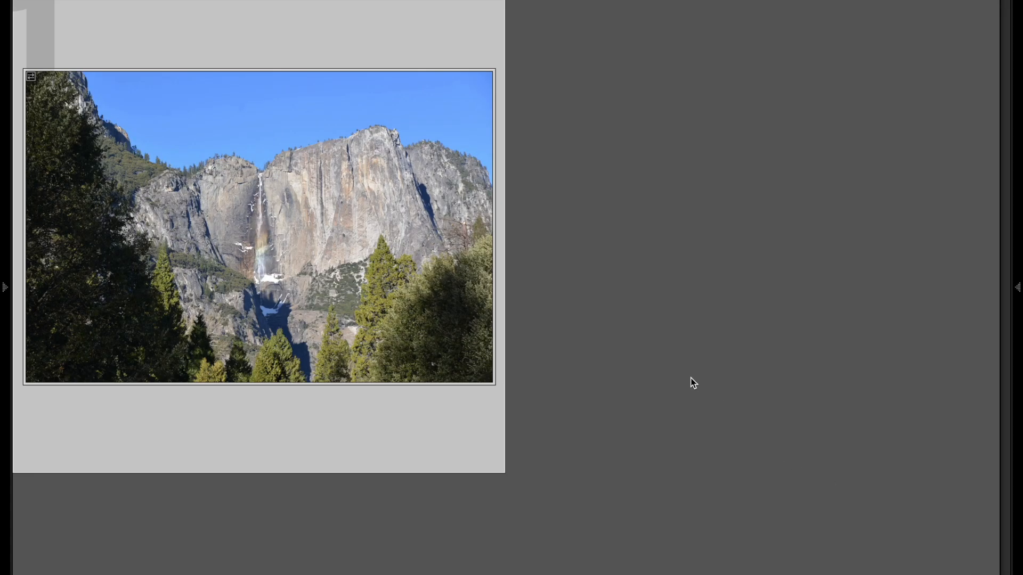
pyautogui.press('-')
pyautogui.press('-')
pyautogui.press('-')
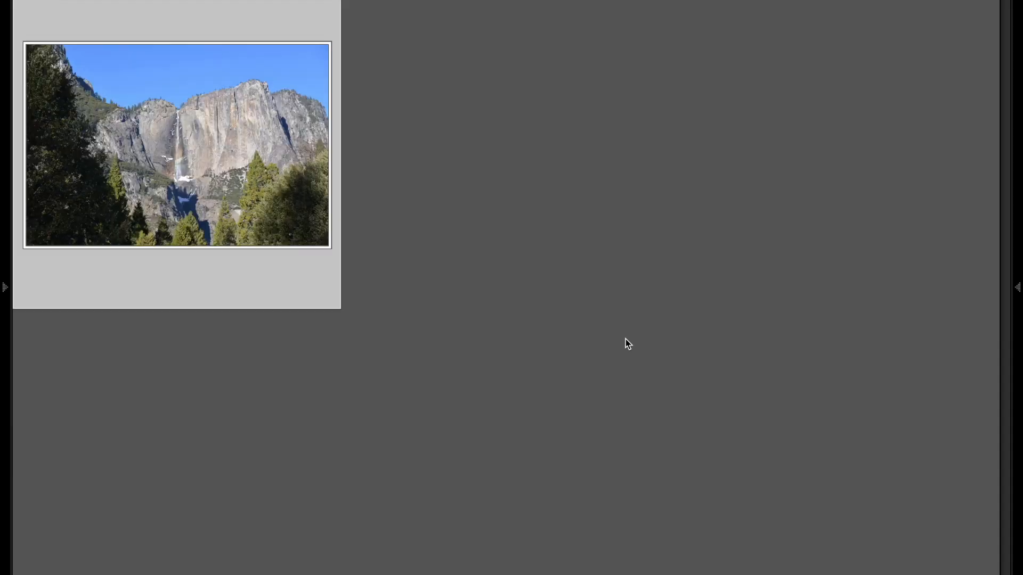
pyautogui.press('=')
pyautogui.press('=')
pyautogui.press('=')
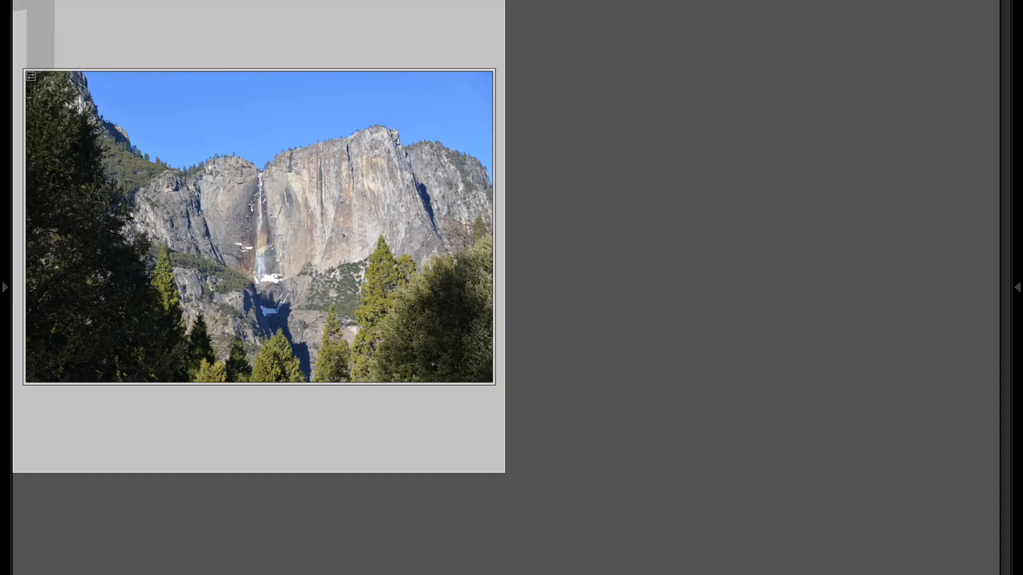
# Step: Open the waterfall photo in the Develop module and hide its info overlay
pyautogui.press('d')
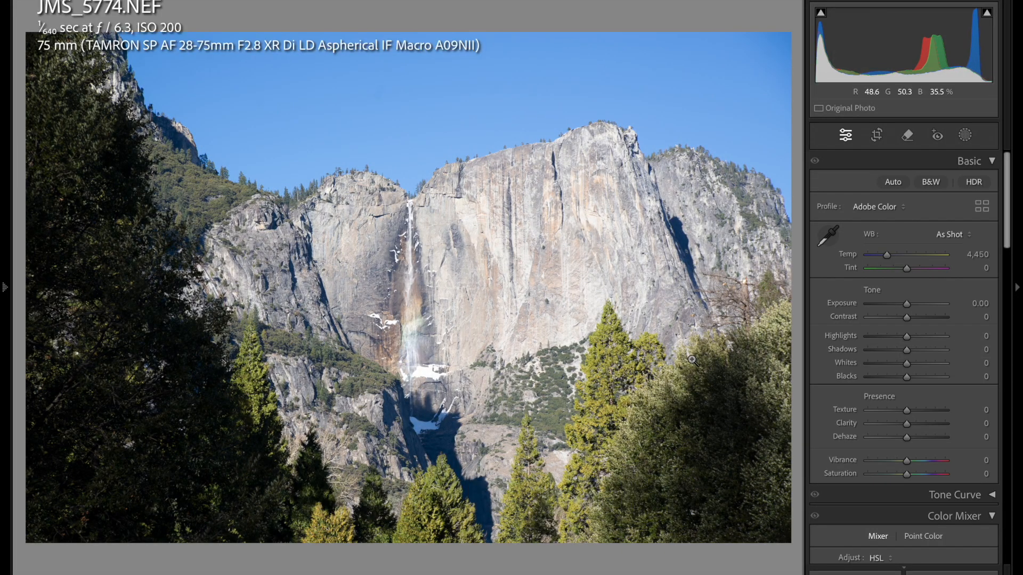
pyautogui.press('i')
pyautogui.press('i')
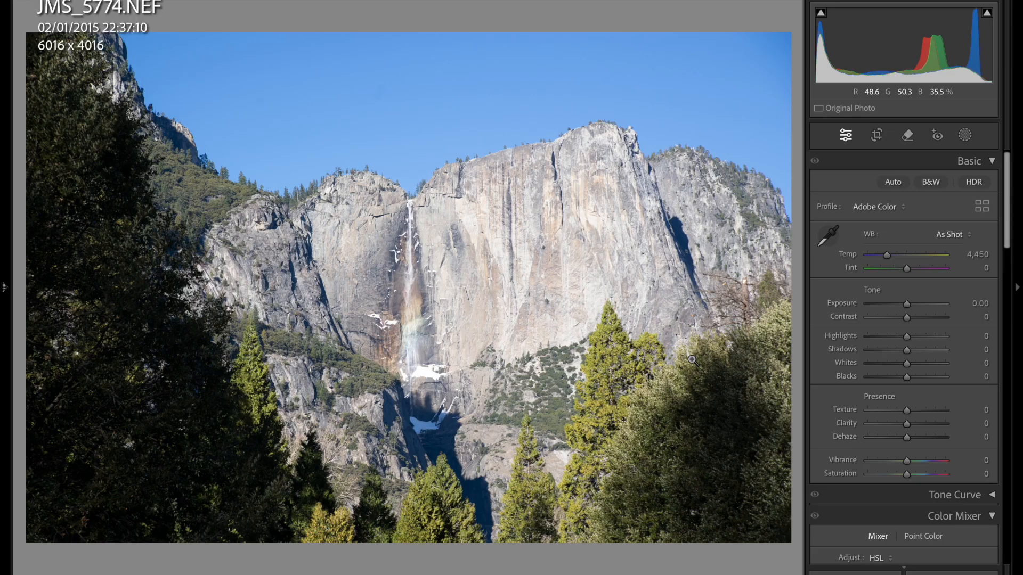
pyautogui.press('i')
pyautogui.press('i')
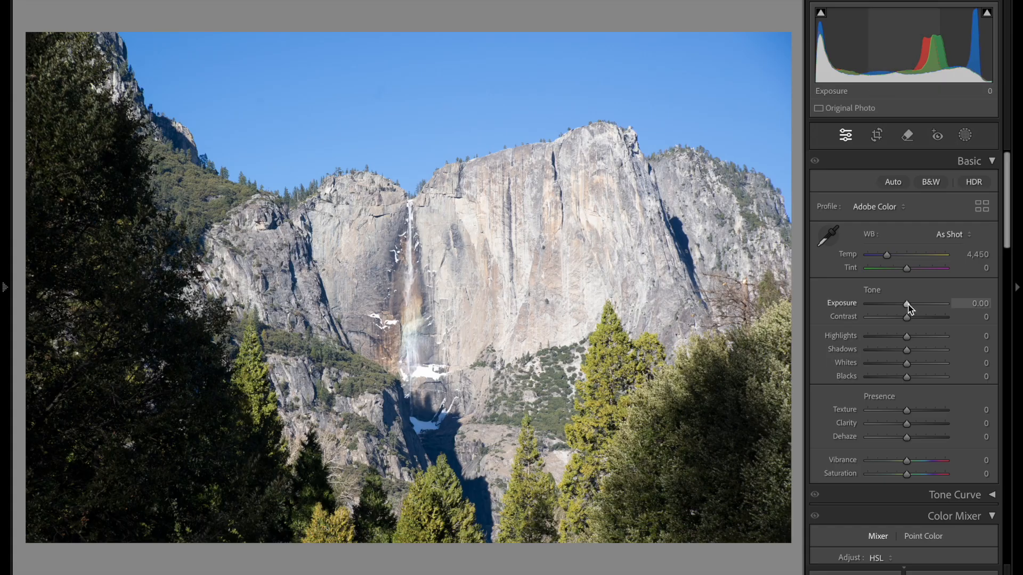
# Step: Adjust the photo's tone with Contrast +20, Highlights -44, Shadows +30, Whites -42 and Blacks -26
pyautogui.moveTo(907, 318); pyautogui.dragTo(897, 378)
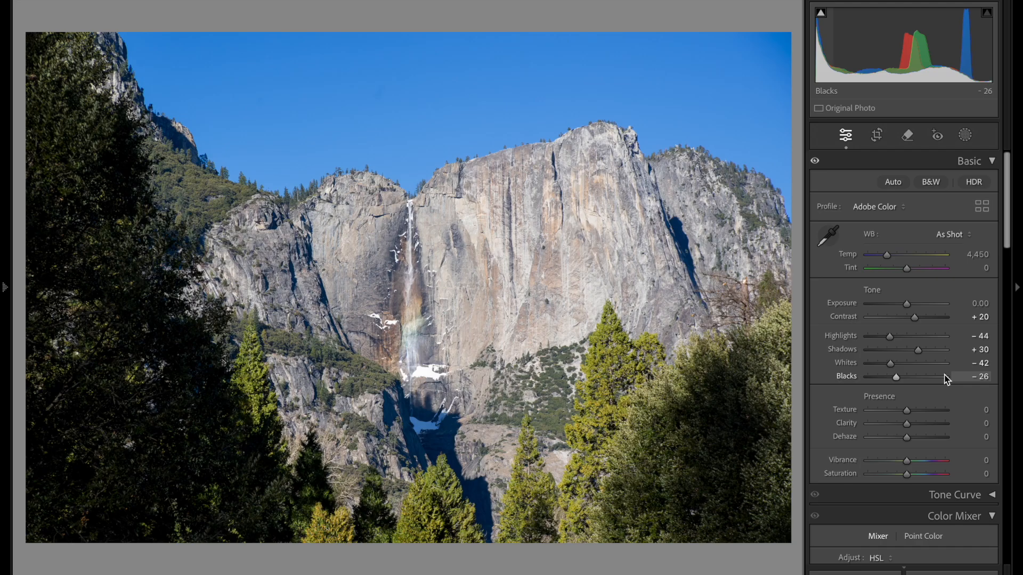
# Step: Try strong green and blue saturation changes in the Color Mixer, then set both Green and Blue saturation to -1
pyautogui.scroll(-10, 945, 378)
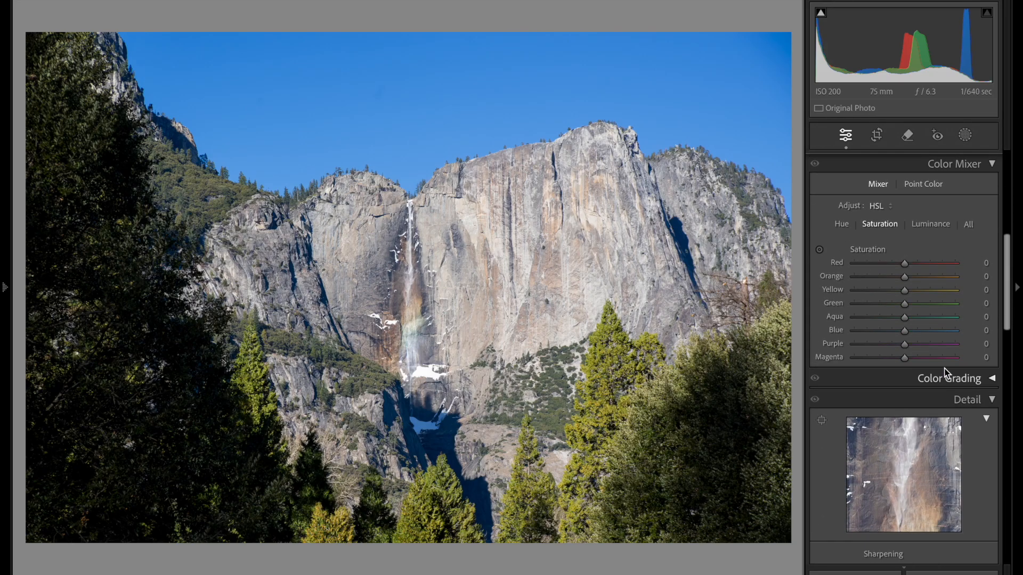
pyautogui.scroll(2, 945, 373)
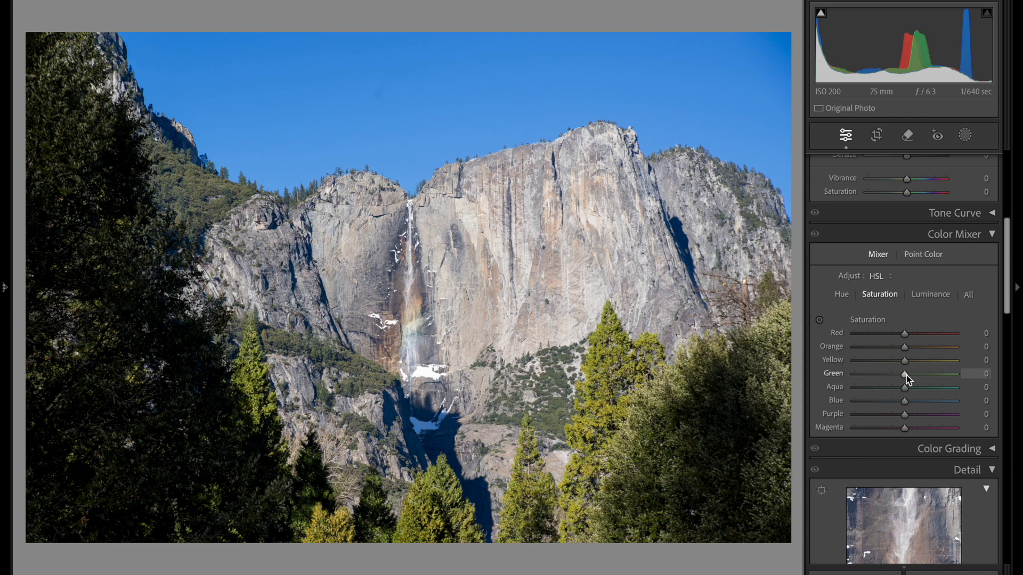
pyautogui.moveTo(906, 375); pyautogui.dragTo(854, 375)
pyautogui.moveTo(848, 376); pyautogui.dragTo(907, 377)
pyautogui.moveTo(906, 403); pyautogui.dragTo(954, 409)
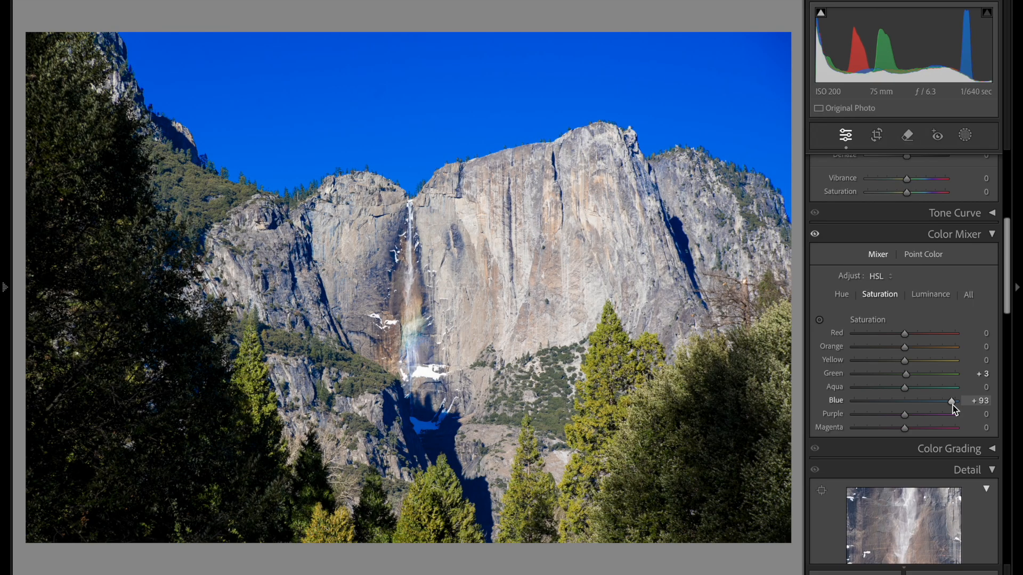
pyautogui.moveTo(951, 405); pyautogui.dragTo(872, 405)
pyautogui.moveTo(906, 377)
pyautogui.mouseDown()
pyautogui.moveTo(864, 372)
pyautogui.moveTo(903, 376)
pyautogui.mouseUp()
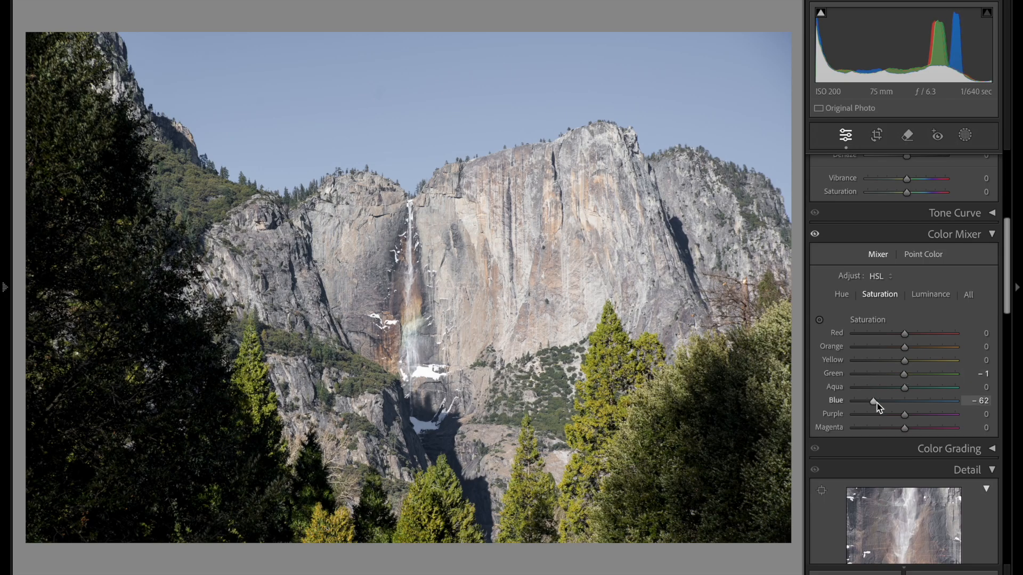
pyautogui.moveTo(877, 407); pyautogui.dragTo(906, 405)
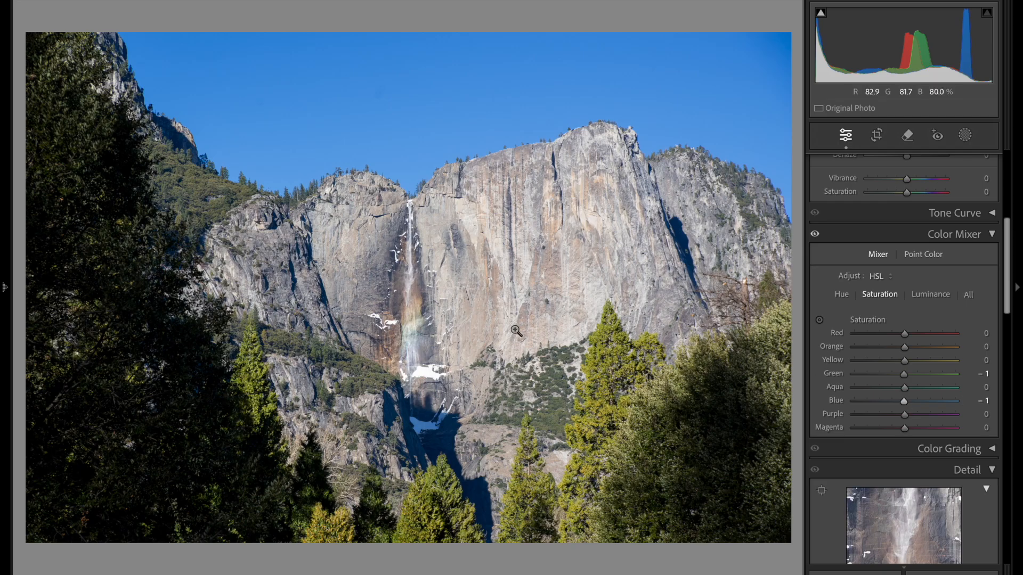
# Step: Bring out the rock and rainbow colours by setting saturation to +66 for Orange, +26 for Yellow and -1 for Red
pyautogui.click(416, 298)
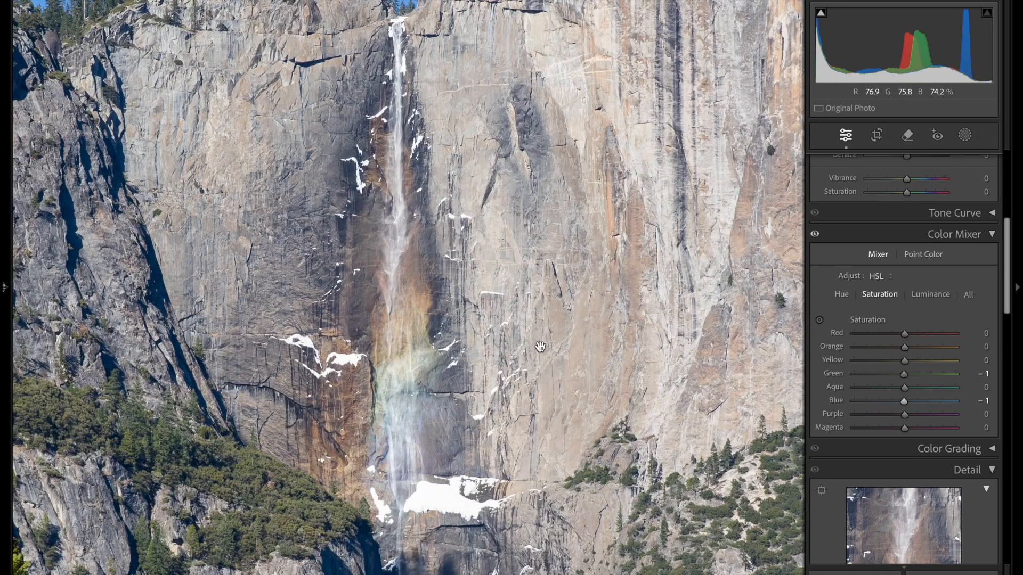
pyautogui.moveTo(906, 349)
pyautogui.mouseDown()
pyautogui.moveTo(954, 356)
pyautogui.moveTo(908, 347)
pyautogui.mouseUp()
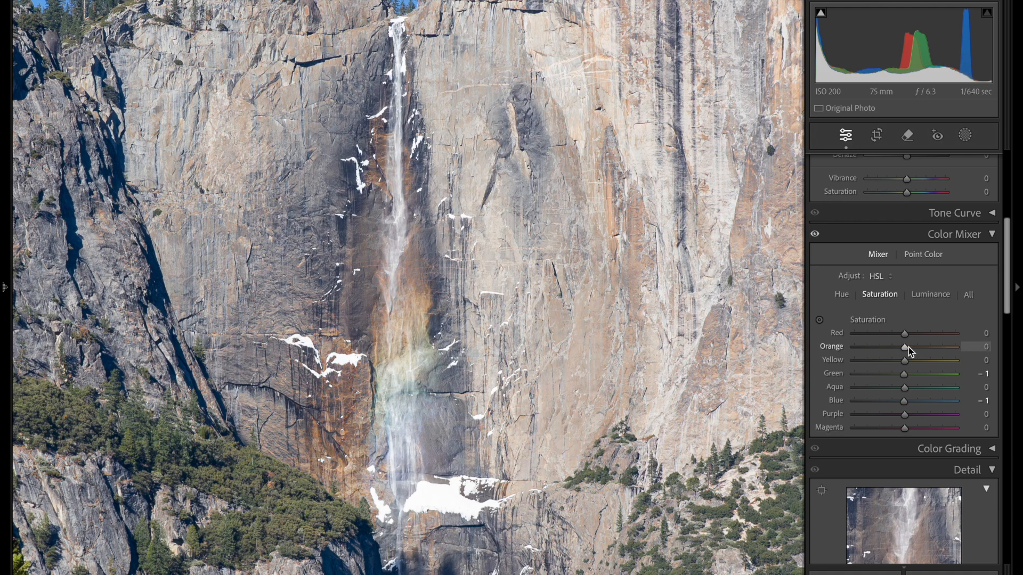
pyautogui.click(512, 345)
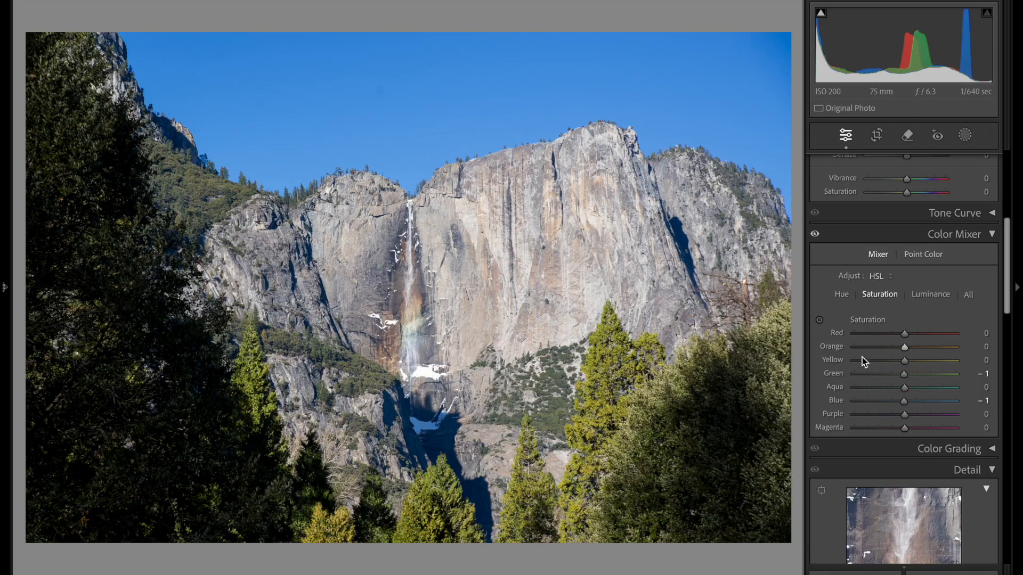
pyautogui.moveTo(906, 349); pyautogui.dragTo(938, 350)
pyautogui.moveTo(906, 361); pyautogui.dragTo(947, 365)
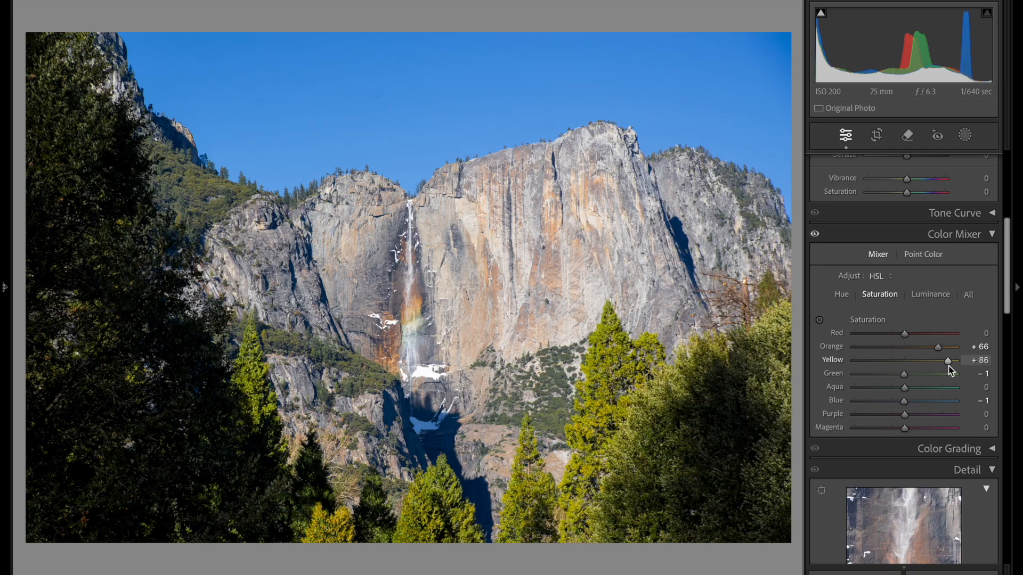
pyautogui.moveTo(947, 366); pyautogui.dragTo(907, 405)
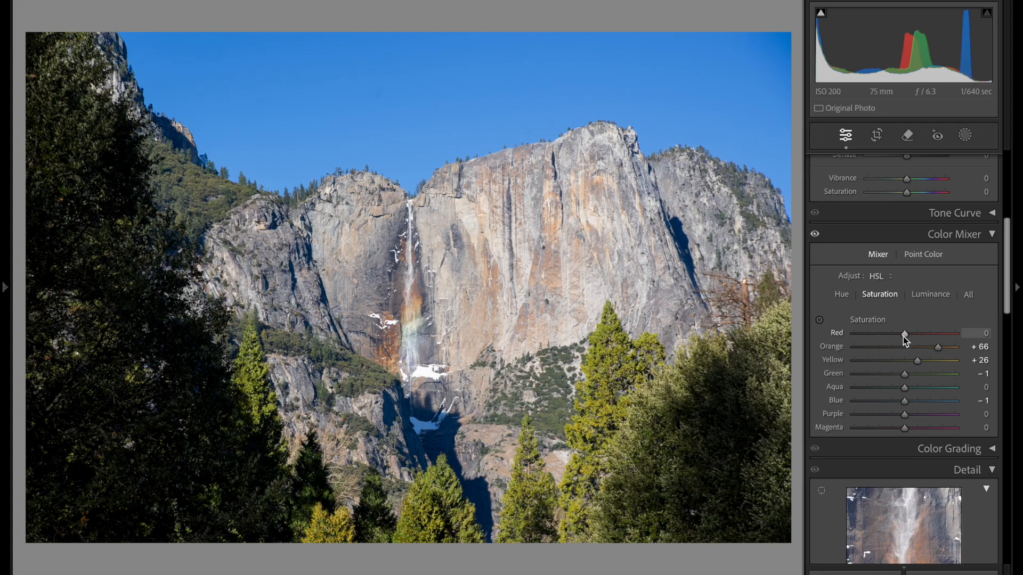
pyautogui.moveTo(905, 335)
pyautogui.mouseDown()
pyautogui.moveTo(935, 341)
pyautogui.moveTo(884, 333)
pyautogui.moveTo(936, 335)
pyautogui.moveTo(904, 334)
pyautogui.mouseUp()
# Step: Try adjusting the blue and green luminance in the Color Mixer
pyautogui.click(929, 298)
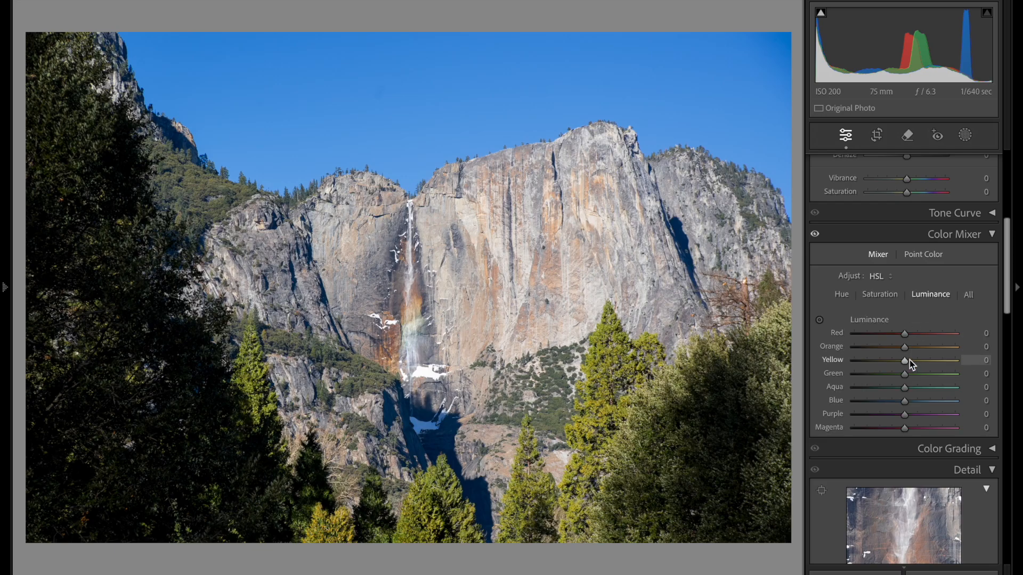
pyautogui.moveTo(904, 402); pyautogui.dragTo(904, 376)
# Step: Set the Green hue to -5 and the Orange hue to -2, and return to the saturation adjustments
pyautogui.click(847, 297)
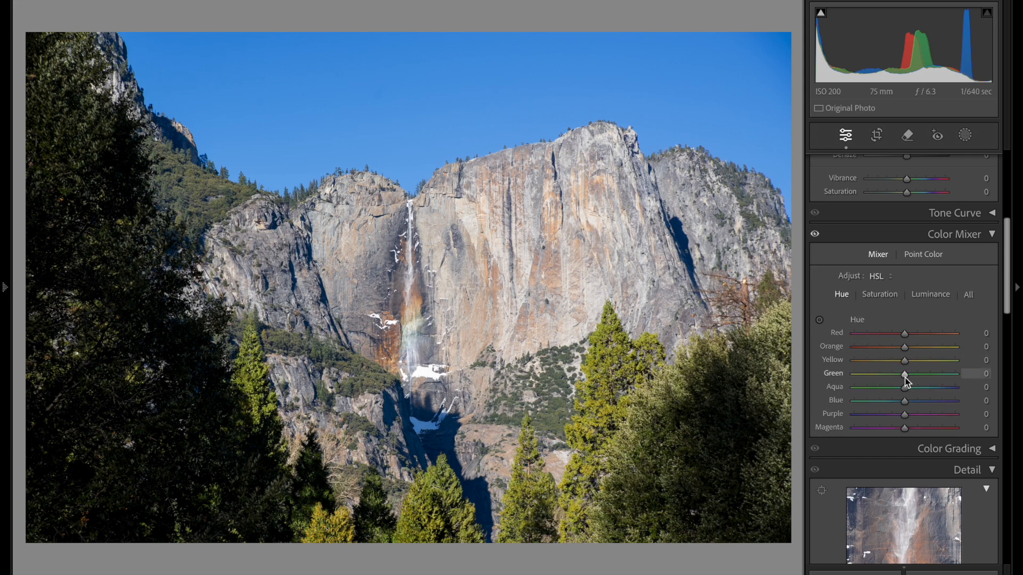
pyautogui.moveTo(905, 375); pyautogui.dragTo(905, 404)
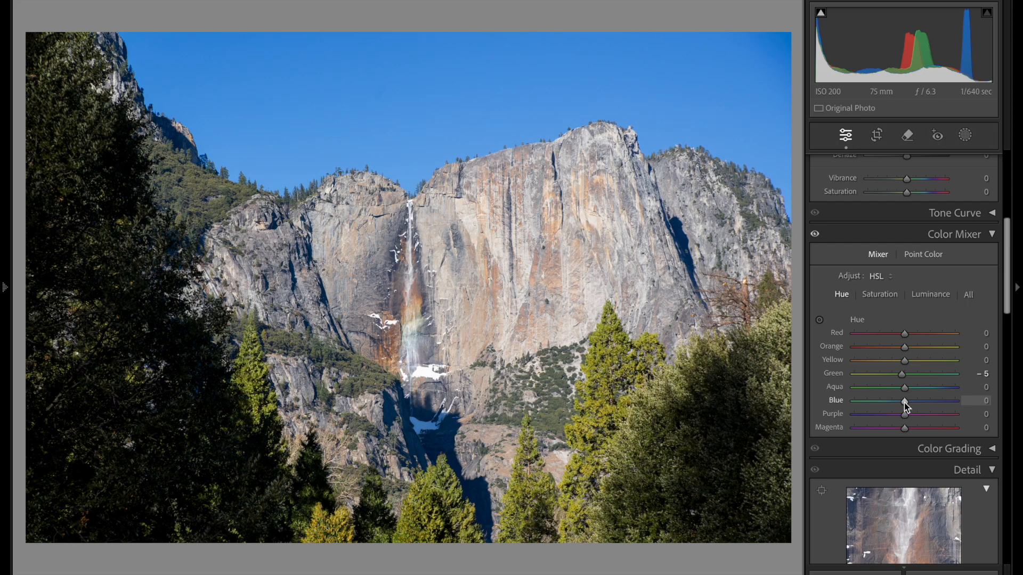
pyautogui.moveTo(904, 348)
pyautogui.mouseDown()
pyautogui.moveTo(941, 352)
pyautogui.moveTo(878, 351)
pyautogui.moveTo(904, 351)
pyautogui.mouseUp()
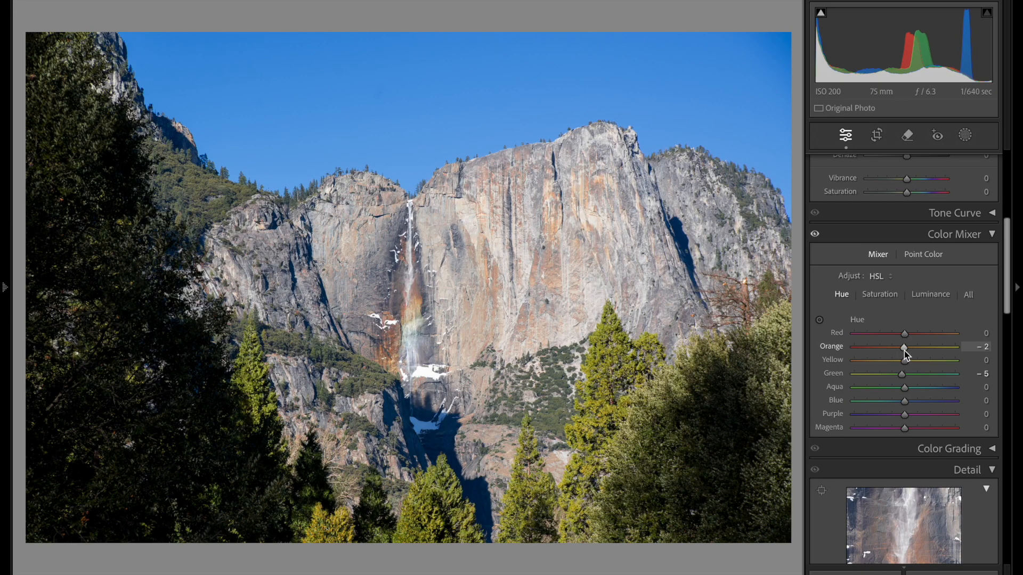
pyautogui.click(880, 294)
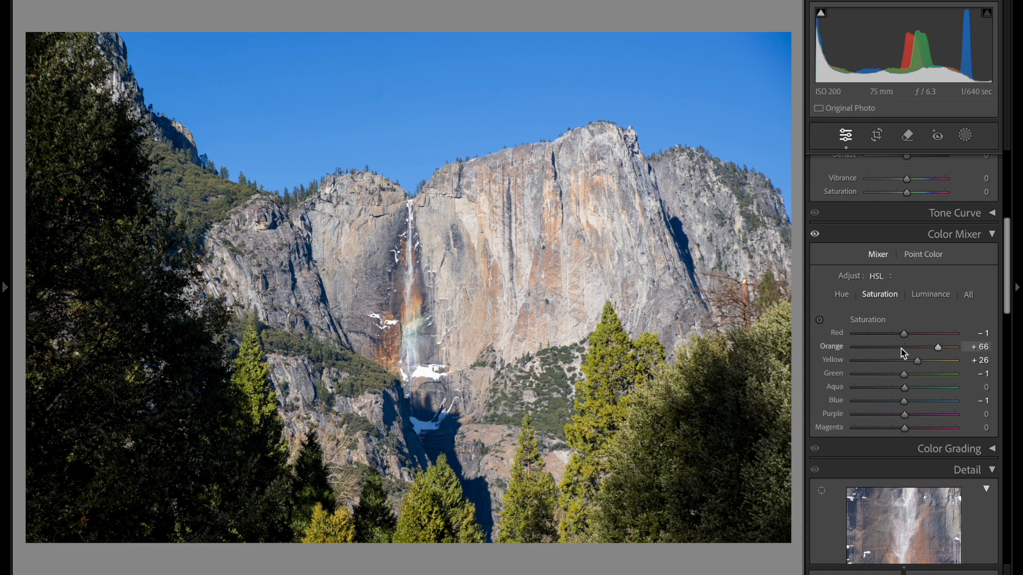